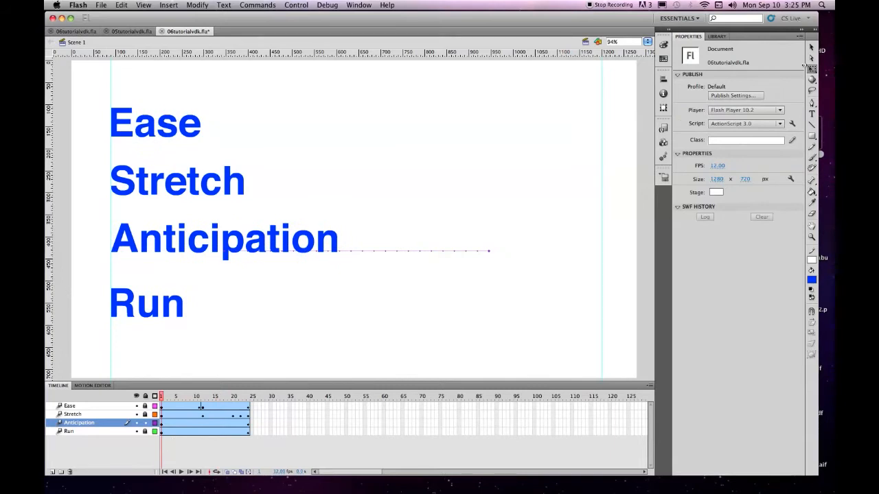
At frame 4 of the Anticipation layer, select the word with the Free Transform tool and move it back to the starting guide
click(811, 70)
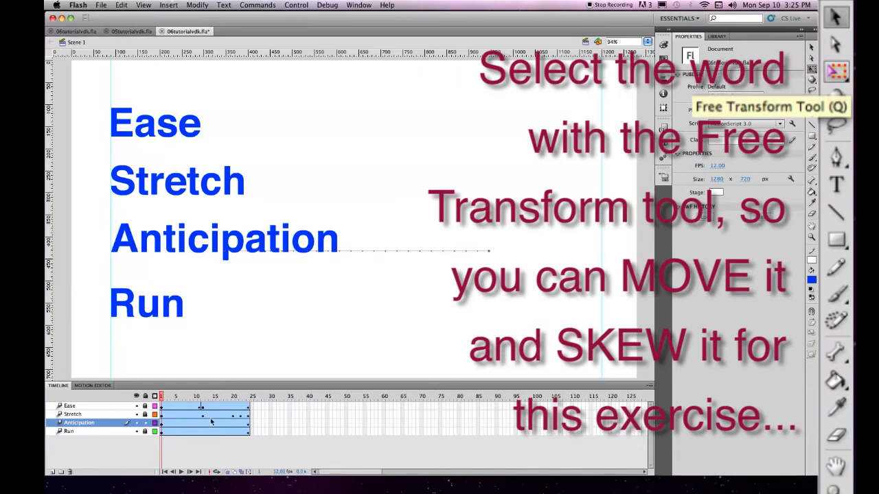
click(171, 426)
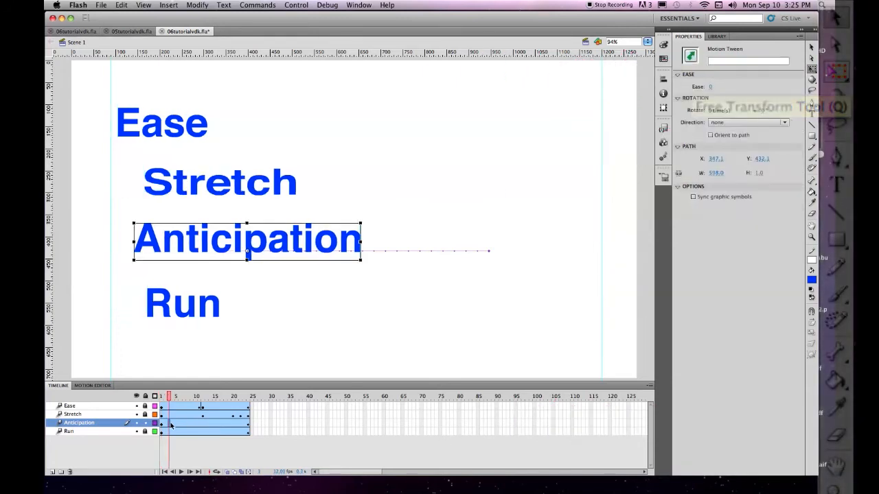
click(172, 427)
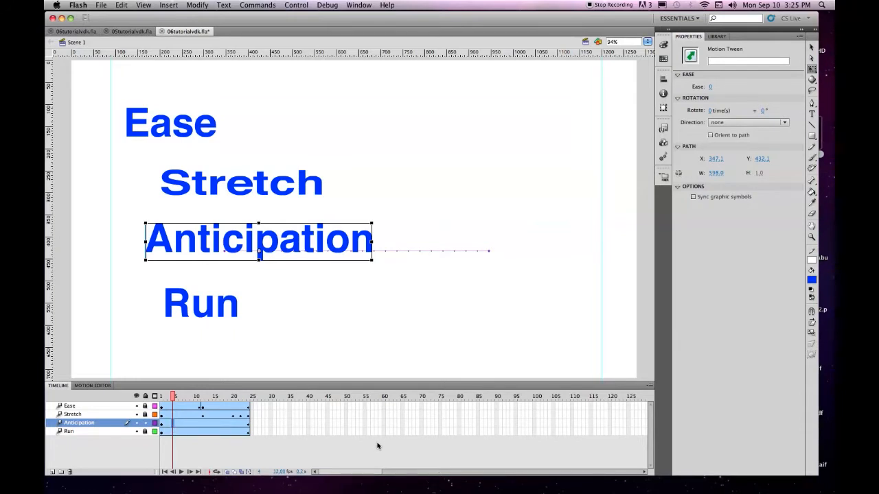
key(Left)
key(Left)
key(Left)
key(Left)
key(Left)
key(Left)
key(Left)
key(Left)
key(Left)
key(Left)
key(Left)
key(Left)
key(Left)
key(Left)
key(Left)
key(Left)
key(Left)
key(Left)
key(Left)
key(Left)
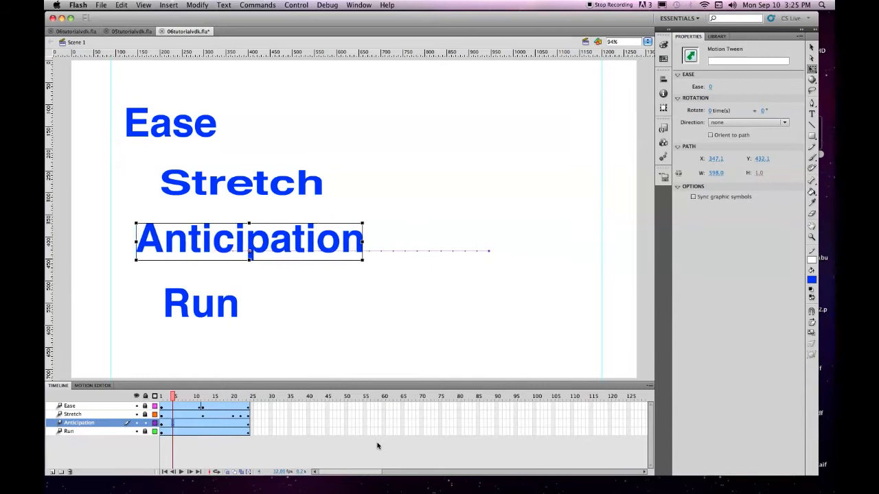
key(Left)
key(Left)
key(Left)
key(Left)
key(Left)
key(Left)
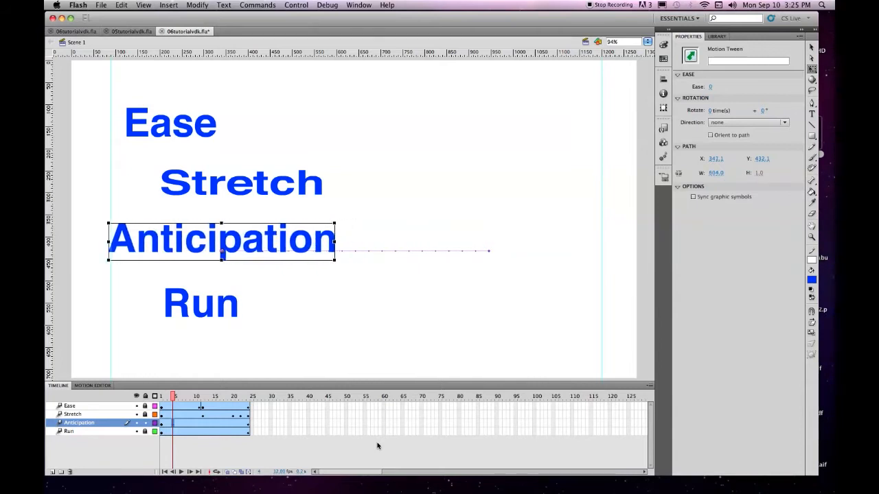
key(Right)
key(Right)
key(Right)
key(Right)
key(Right)
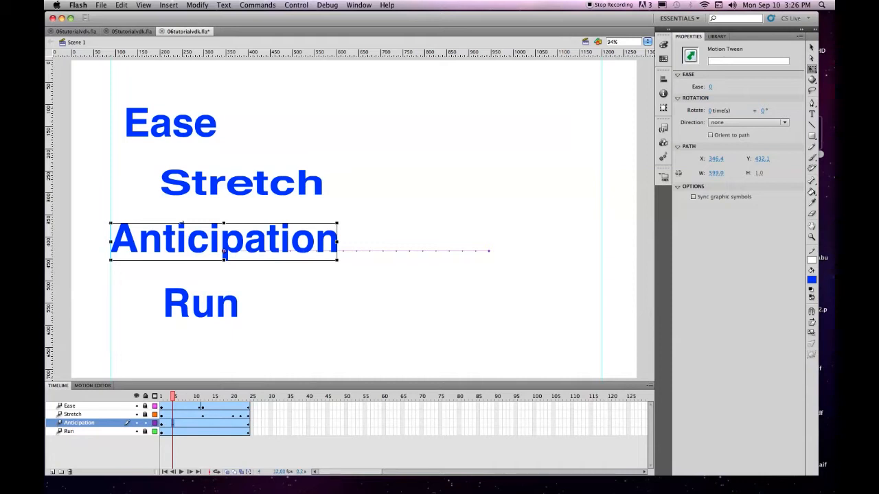
Skew the word Anticipation backward against its travel direction at frame 4, and forward by about 30° at frame 5
drag(182, 224, 152, 221)
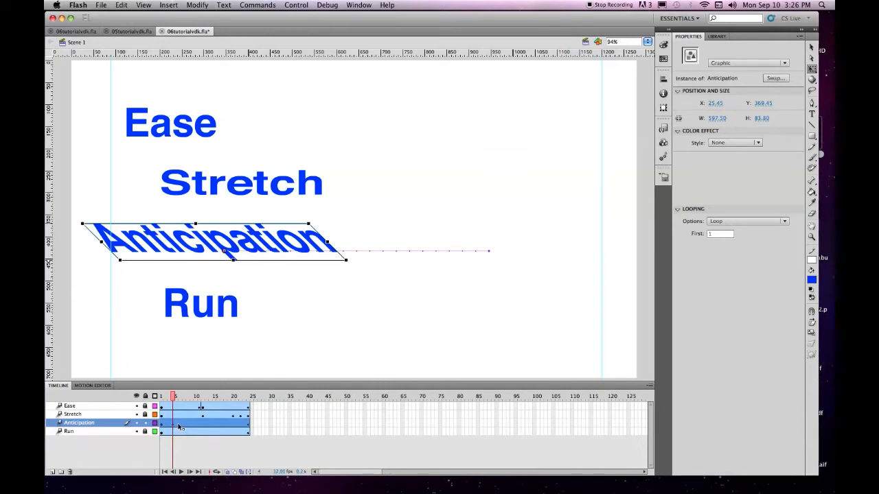
click(179, 427)
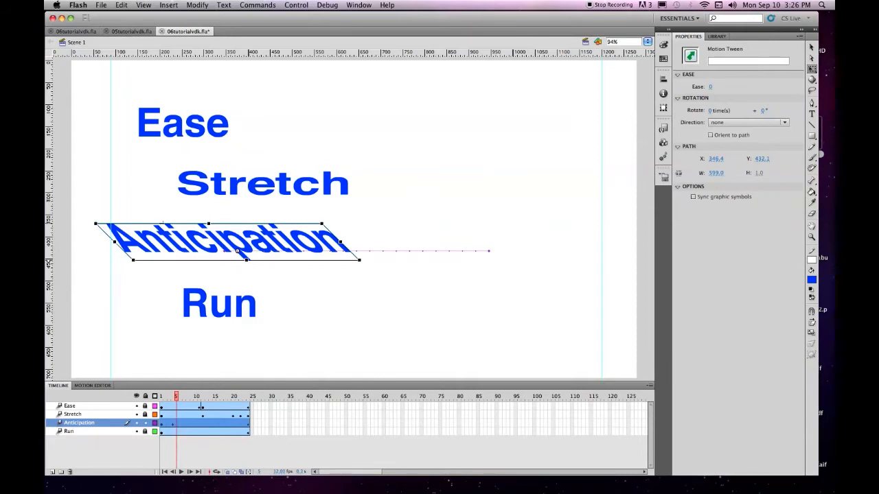
drag(169, 223, 227, 226)
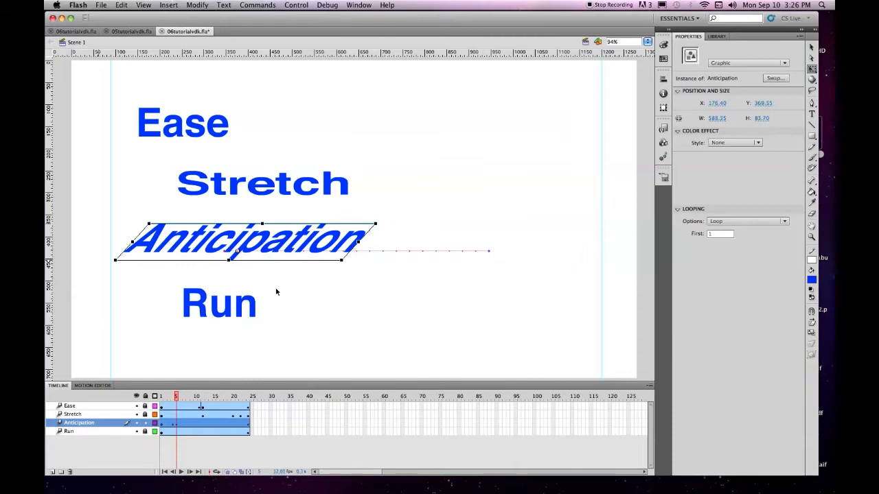
drag(226, 221, 218, 222)
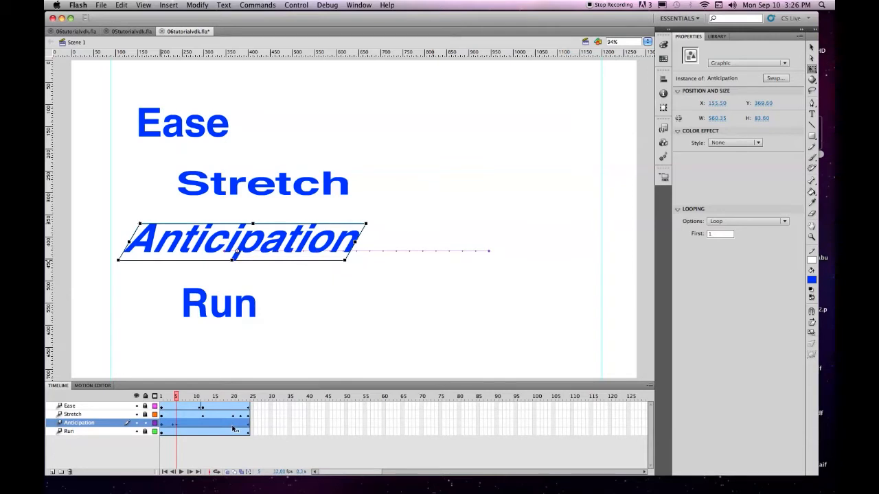
At frame 20, set Anticipation's horizontal skew to 40° and scale it to 120% width and 80% height
click(234, 429)
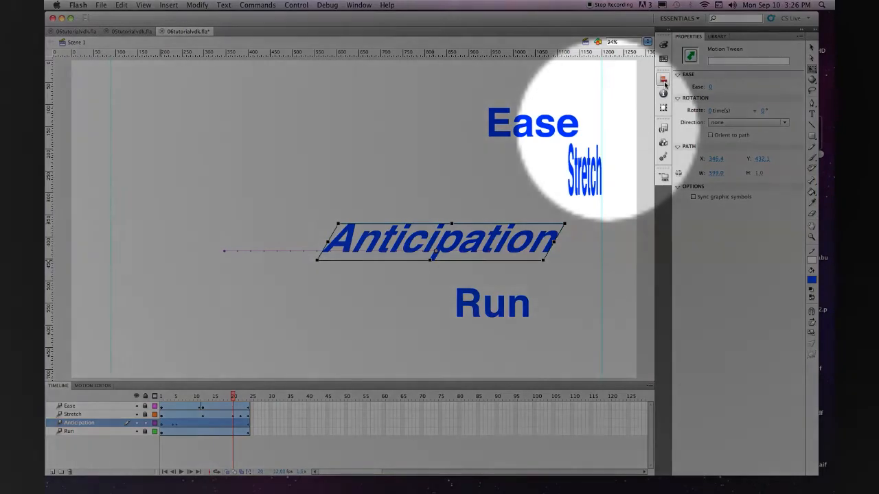
click(663, 78)
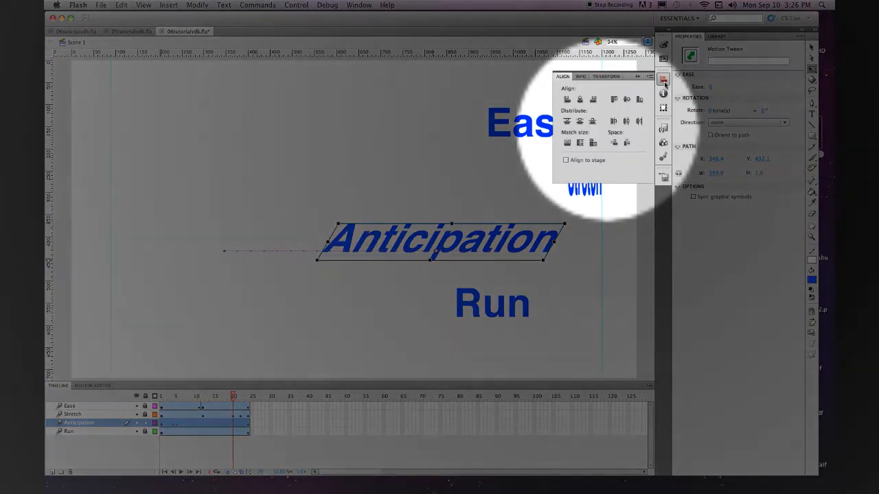
click(606, 76)
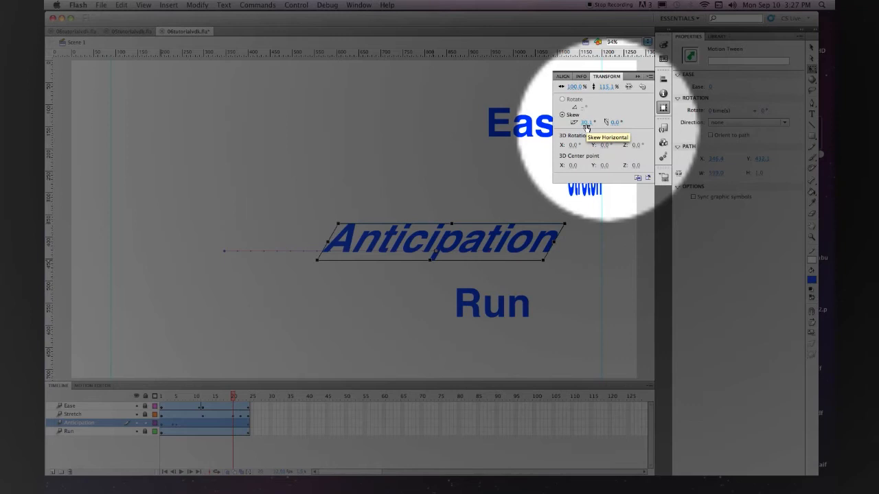
drag(585, 128, 637, 113)
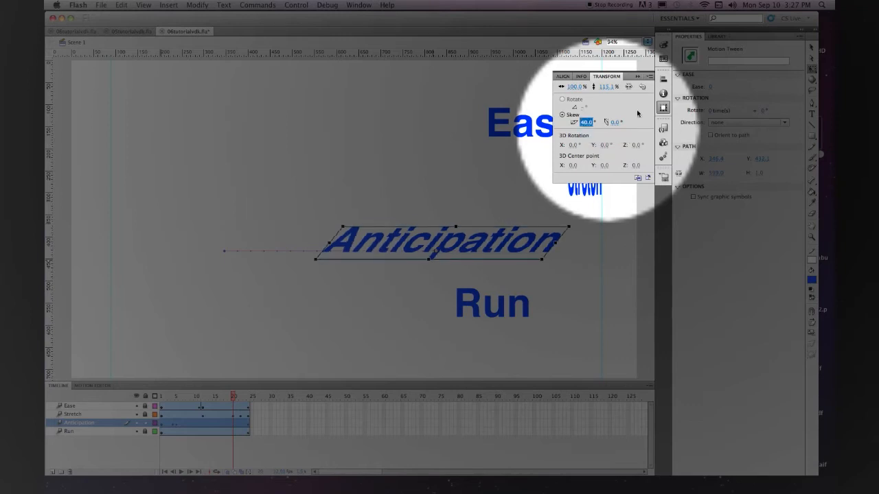
click(575, 88)
text(120)
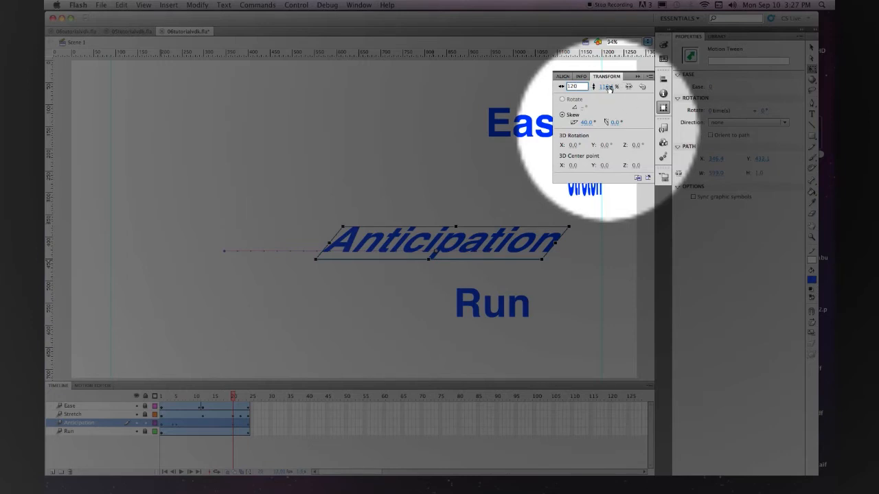
key(Tab)
text(80)
key(Return)
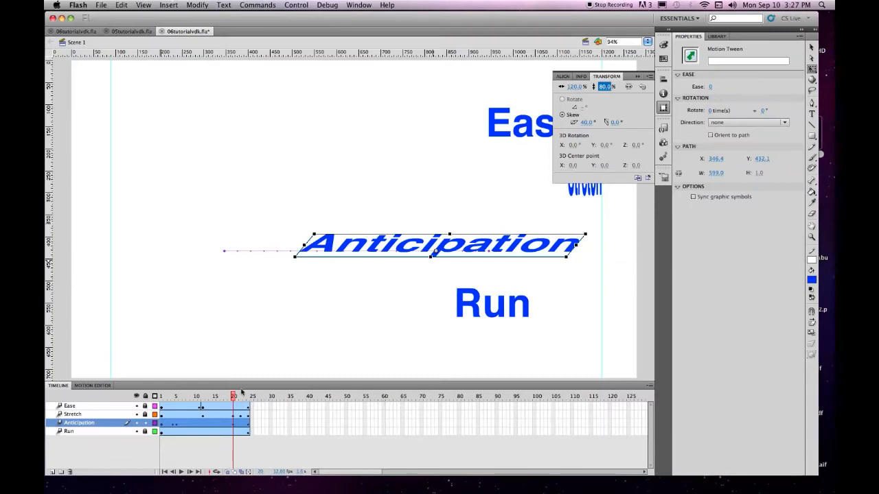
At frame 24, set Anticipation to 100% width, 100% height and 0° horizontal skew, and save the file
click(248, 396)
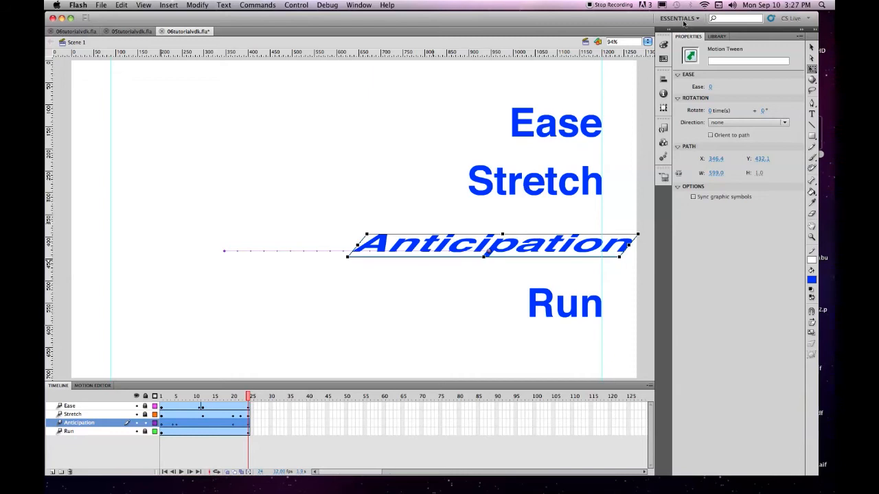
click(663, 78)
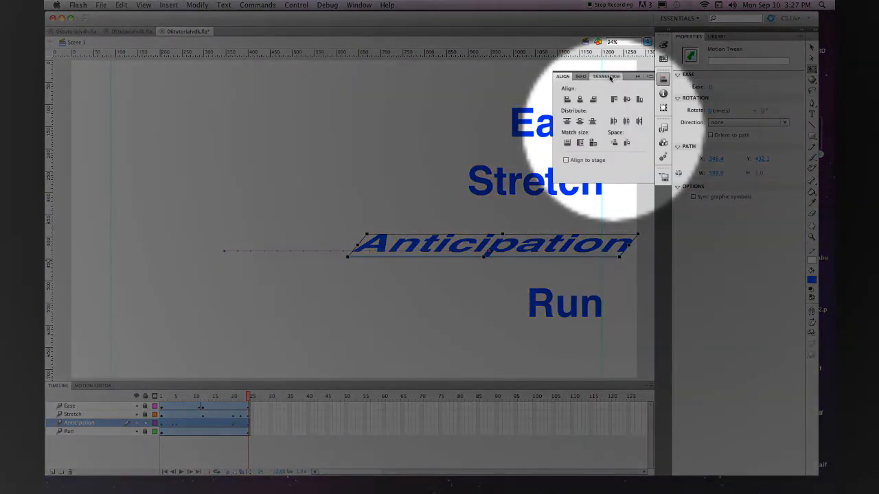
click(606, 77)
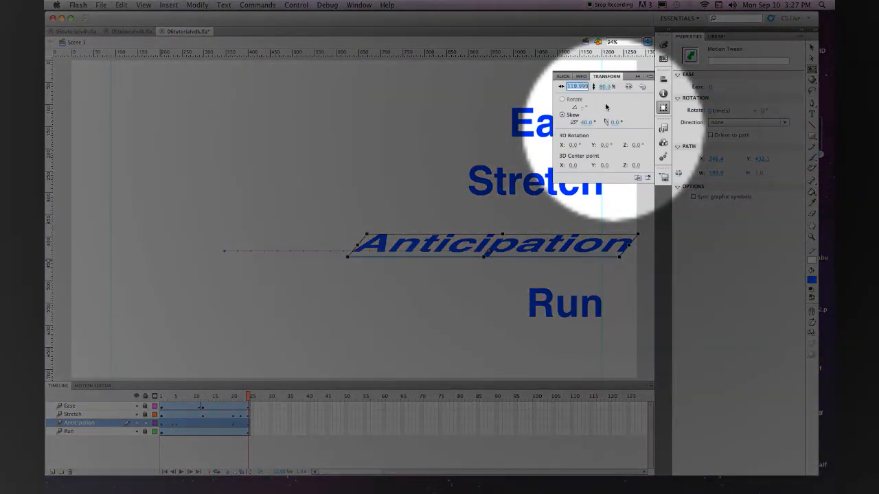
text(100)
click(607, 86)
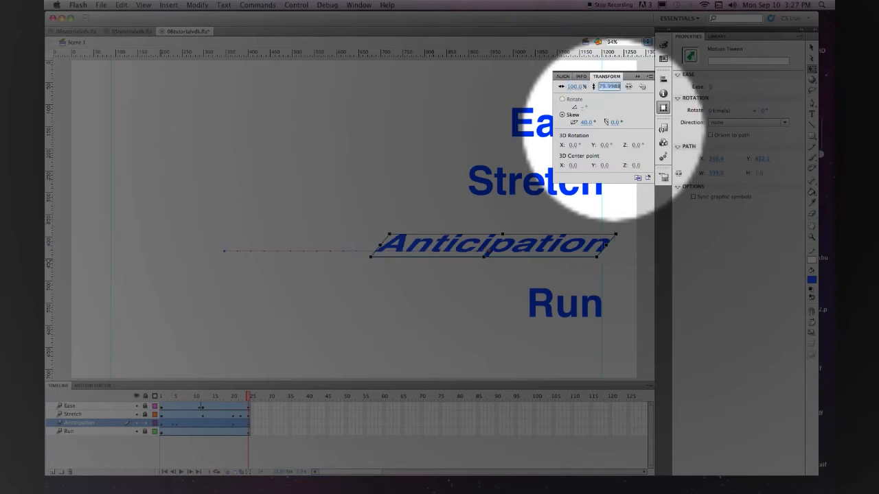
text(100)
click(585, 122)
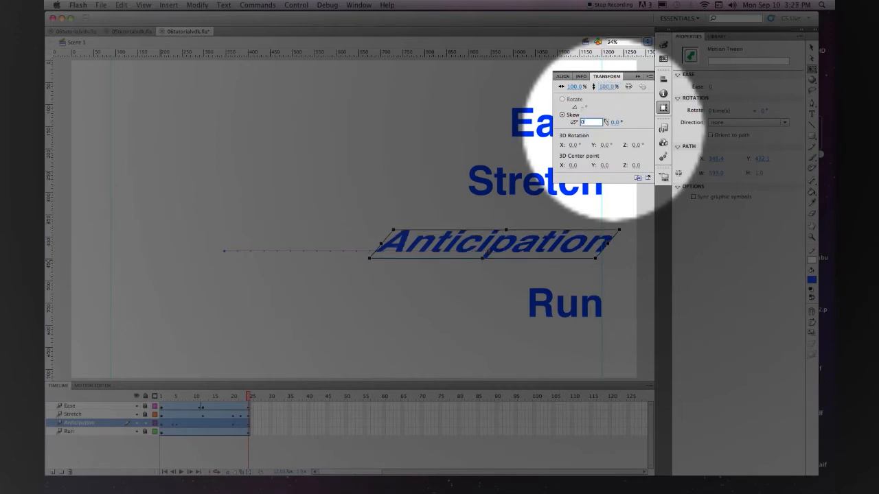
text(0)
key(Return)
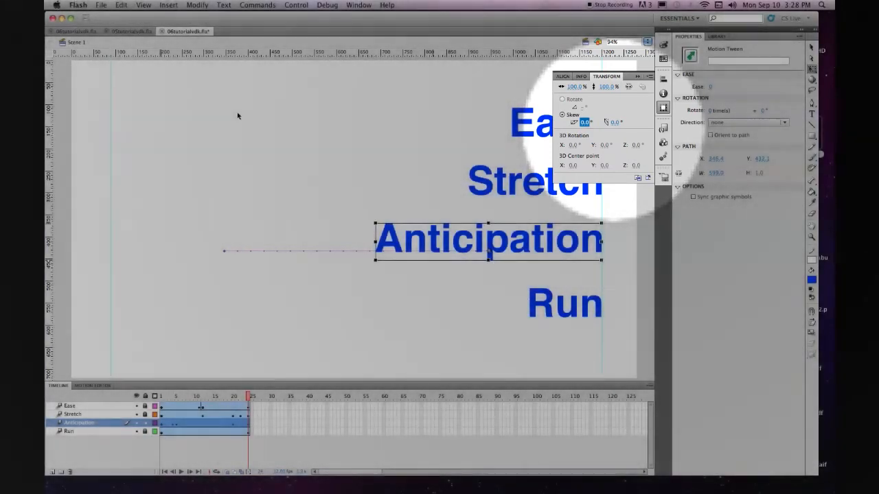
key(super+s)
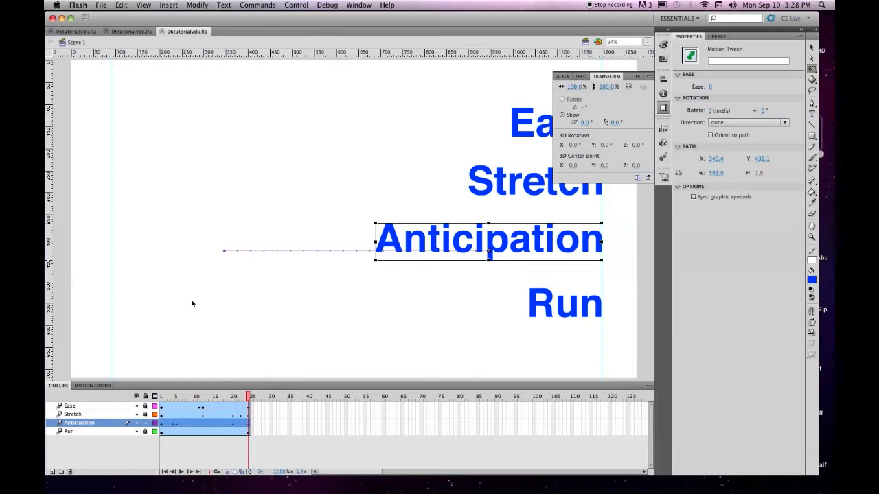
Play the animation on the timeline, return to frame 1, and lock the Anticipation layer
click(192, 301)
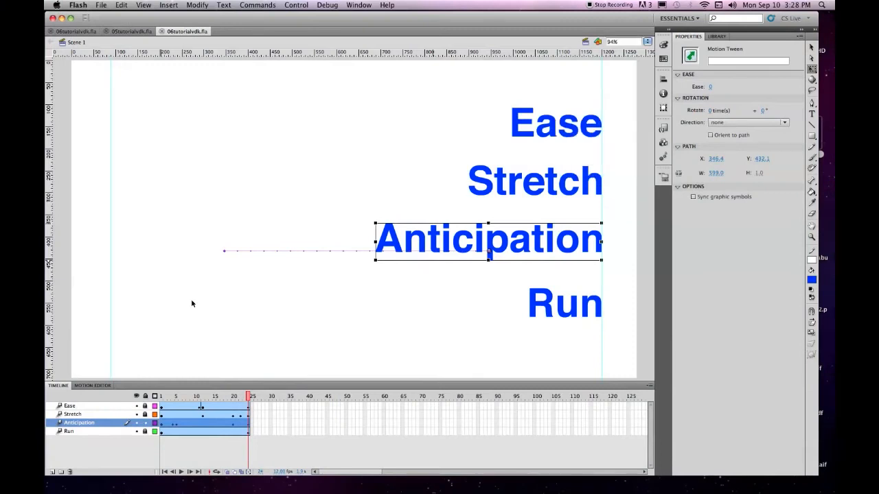
key(Return)
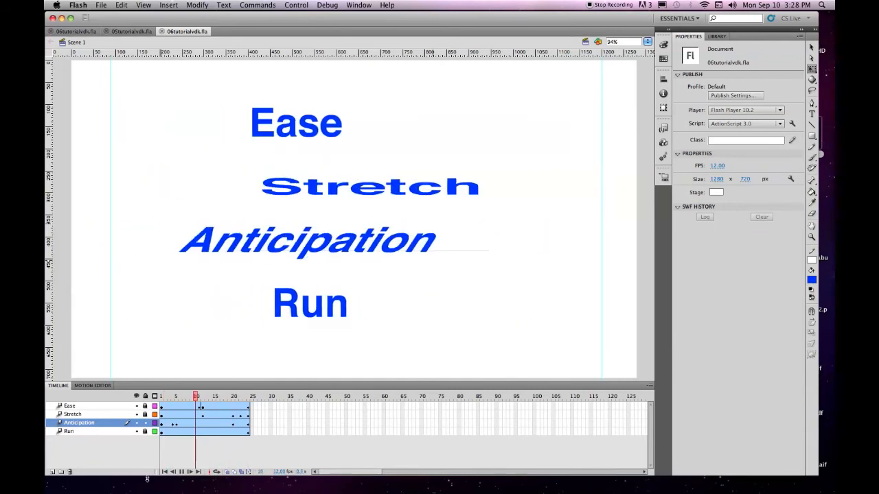
click(181, 472)
click(165, 473)
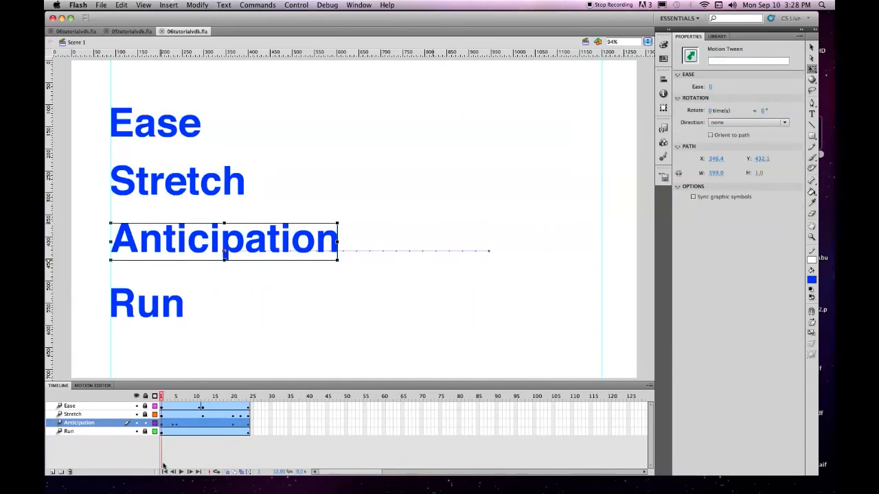
click(145, 423)
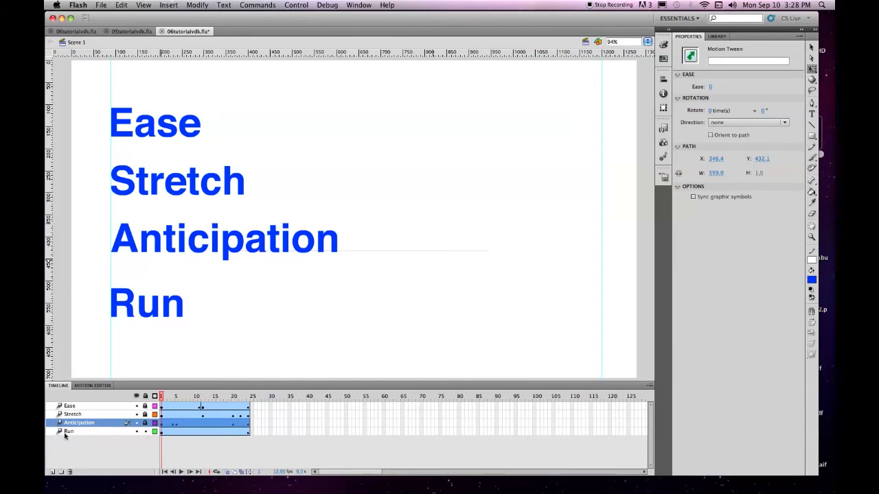
drag(161, 396, 143, 395)
Switch to the finished 06tutorialvdk.fla document containing Layer 5 and open its Running Movie symbol from the library
click(81, 31)
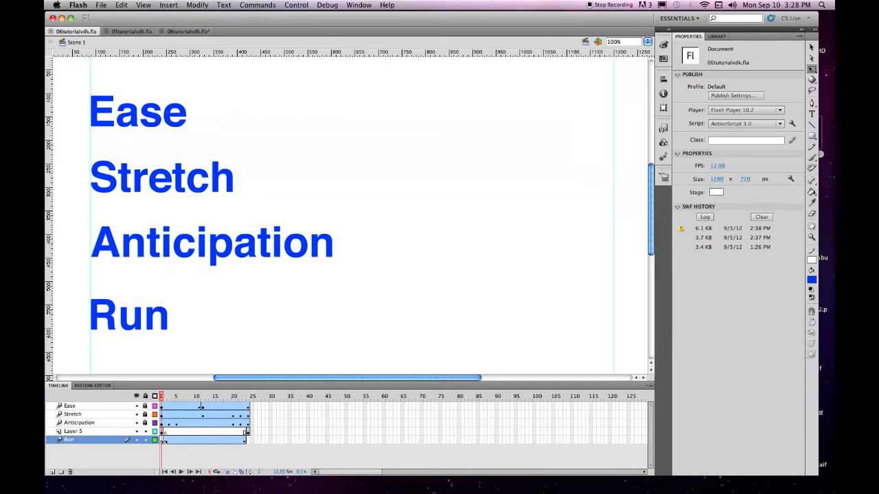
click(717, 36)
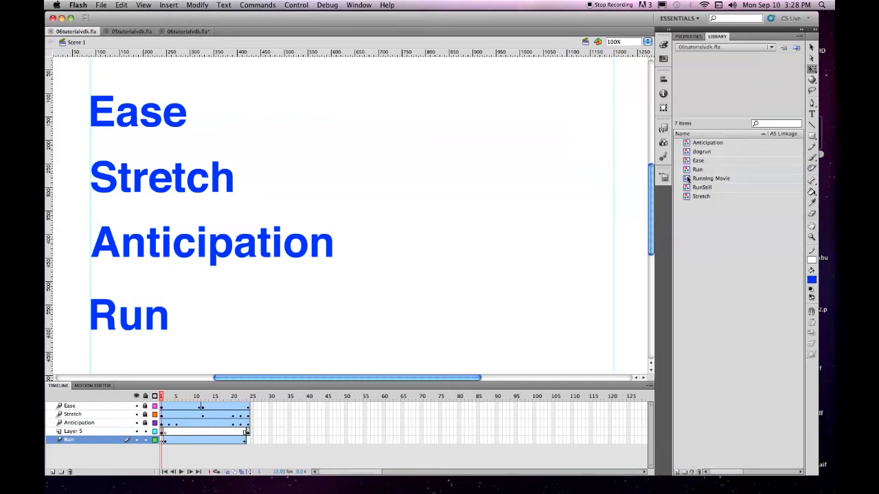
click(687, 179)
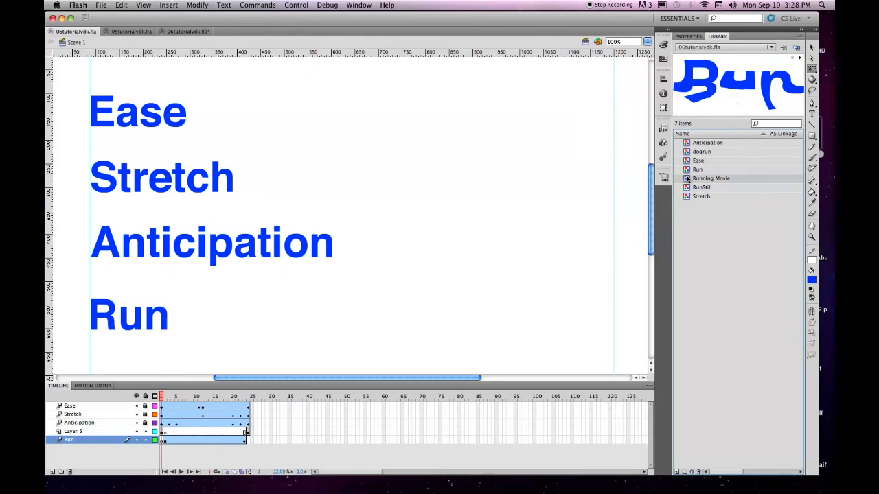
double_click(687, 179)
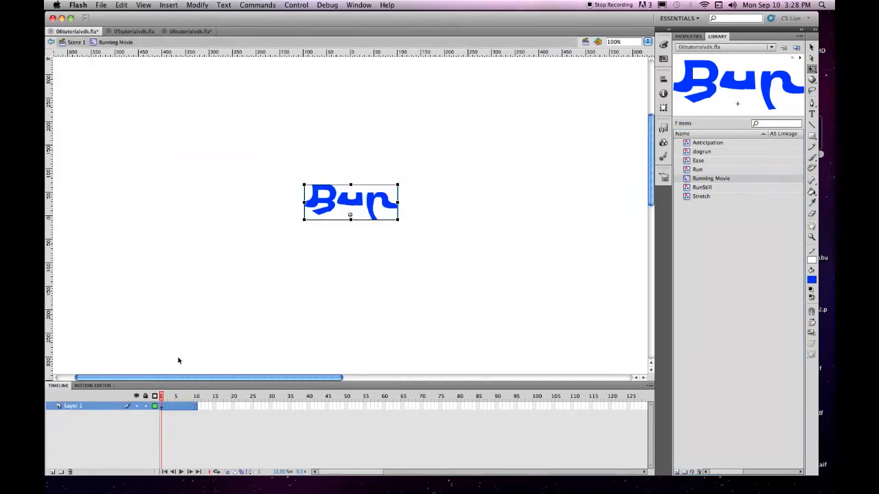
Open the Run symbol, show its muybridgedog layer, and play and scrub through the ten-frame run cycle
double_click(686, 170)
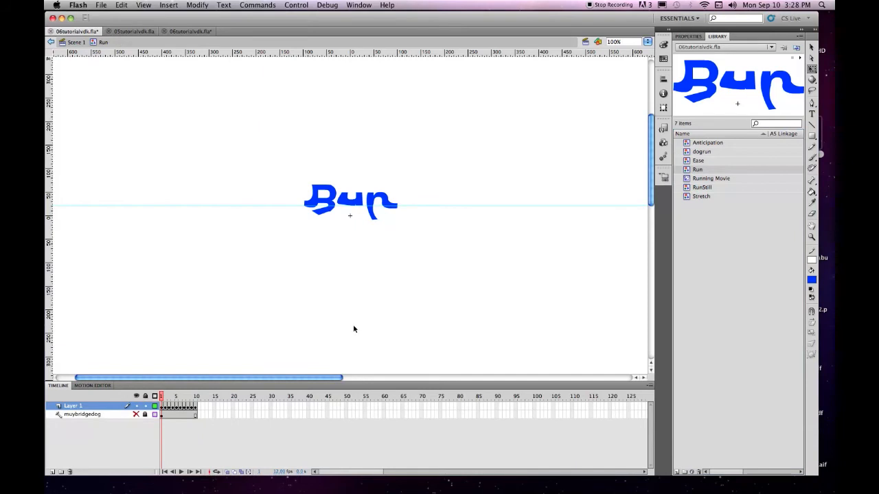
mouse_move(160, 397)
mouse_down()
mouse_move(202, 397)
mouse_move(165, 392)
mouse_up()
click(135, 414)
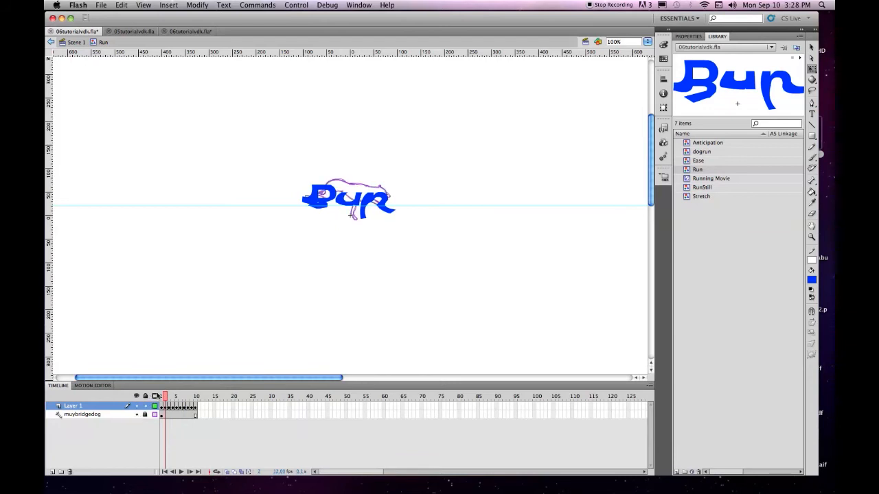
mouse_move(166, 397)
mouse_down()
mouse_move(197, 397)
mouse_move(165, 397)
mouse_up()
key(Return)
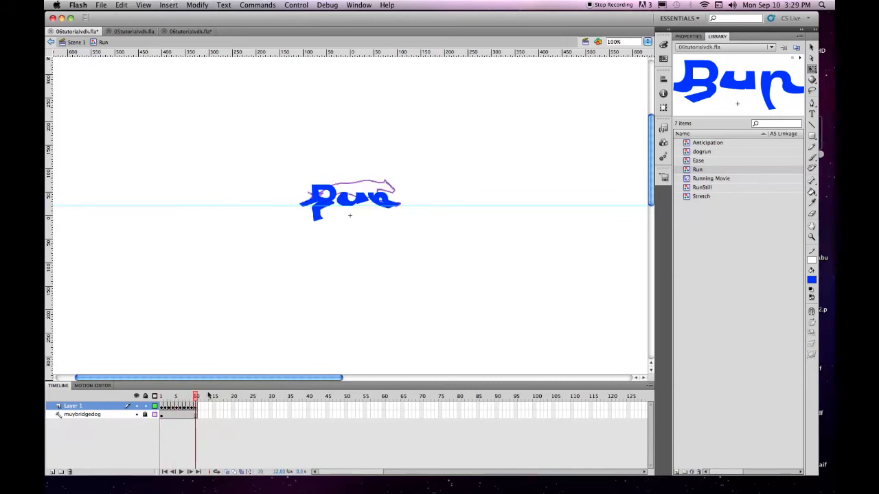
drag(210, 396, 157, 395)
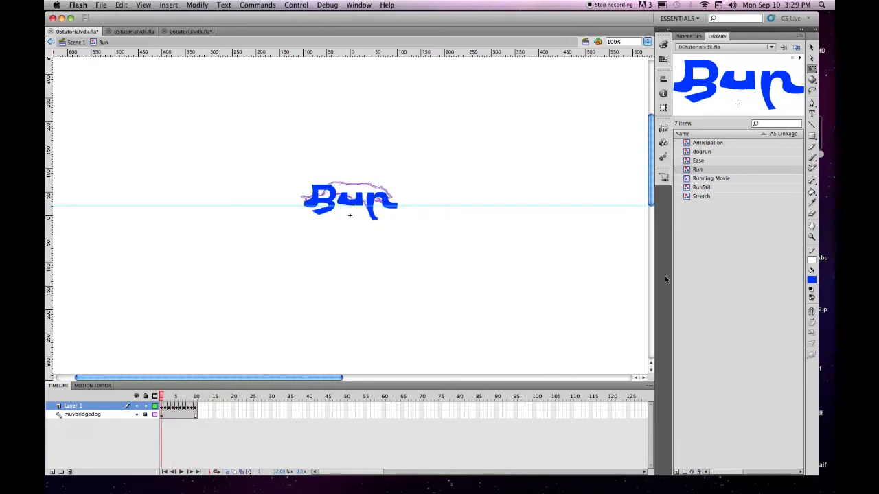
Open the Running Movie symbol from the library, play through its ten-frame timeline, and return to Scene 1
click(687, 180)
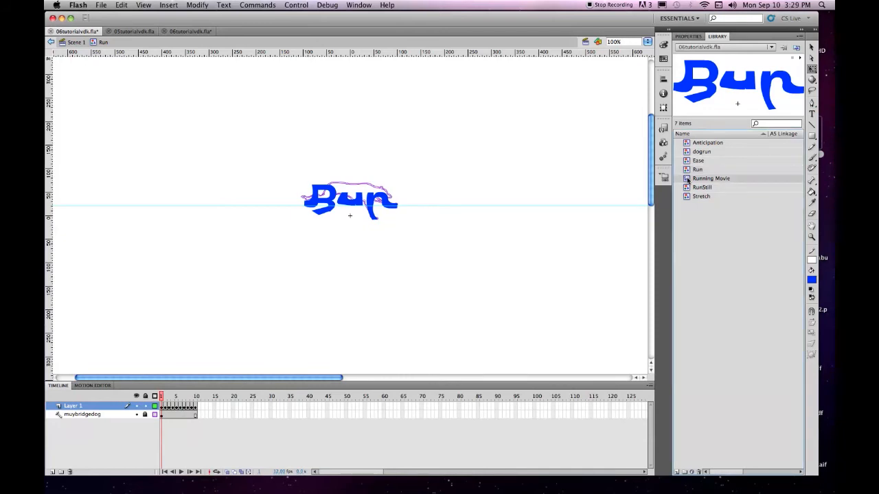
double_click(687, 180)
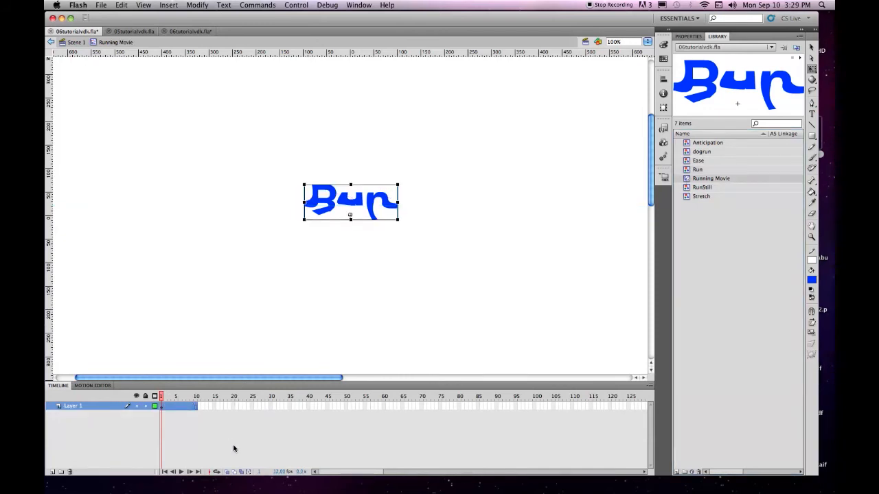
click(180, 472)
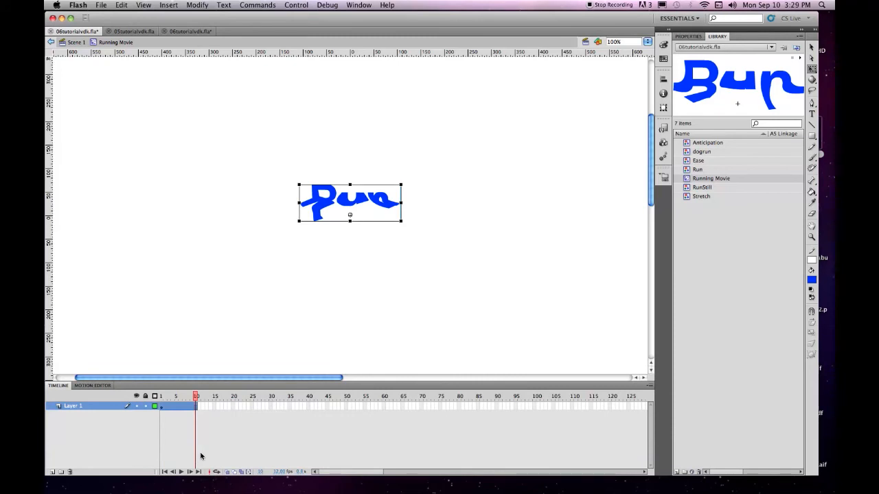
drag(195, 397, 215, 396)
click(76, 42)
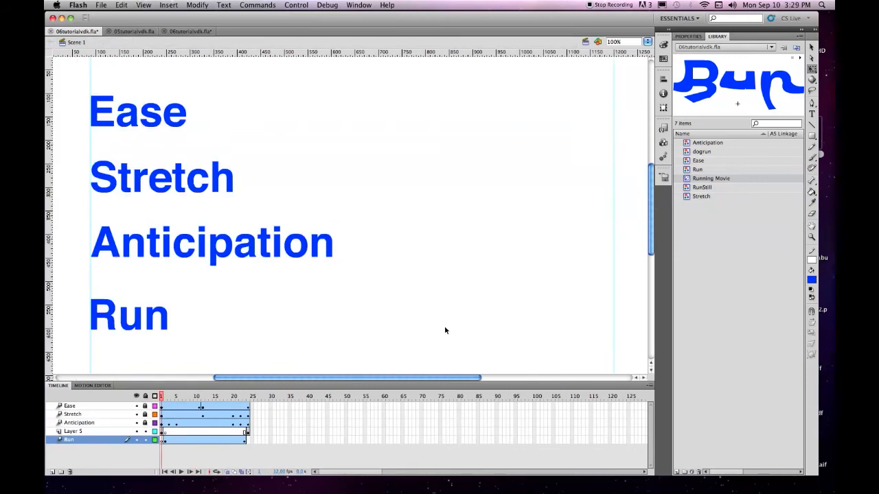
Play the finished scene's timeline, return to frame 1, then test the movie and close the preview
key(Return)
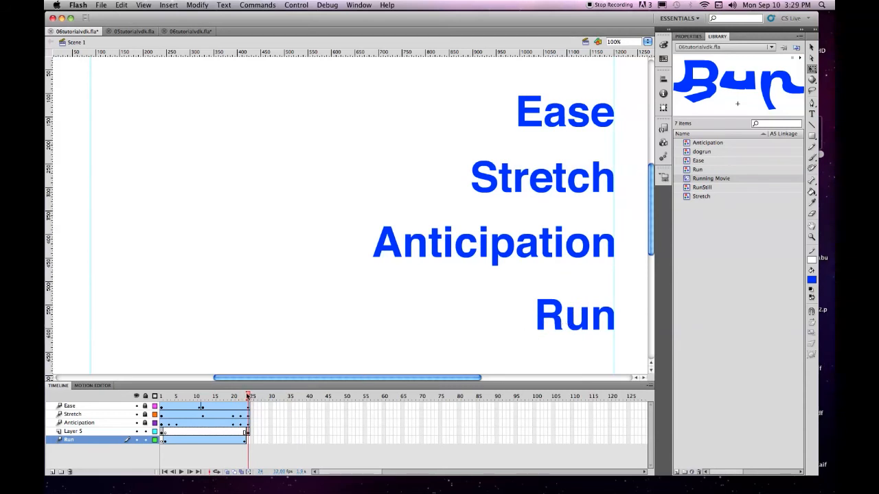
drag(249, 397, 153, 390)
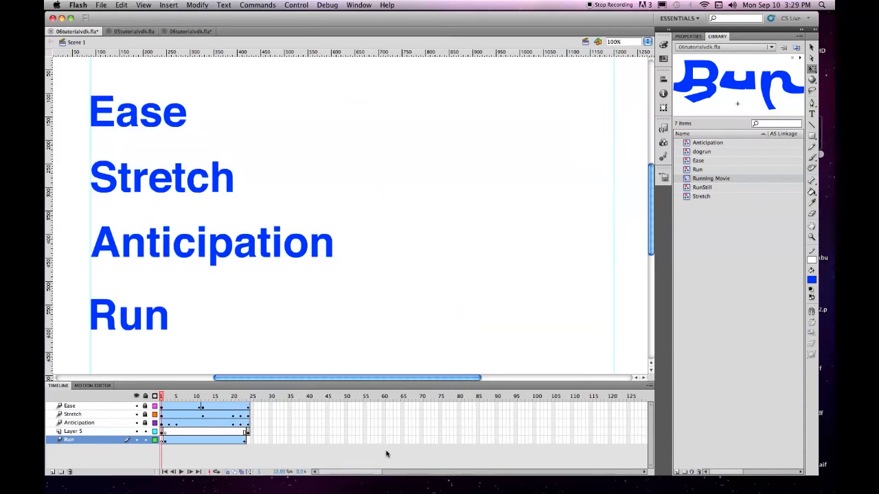
key(super+Return)
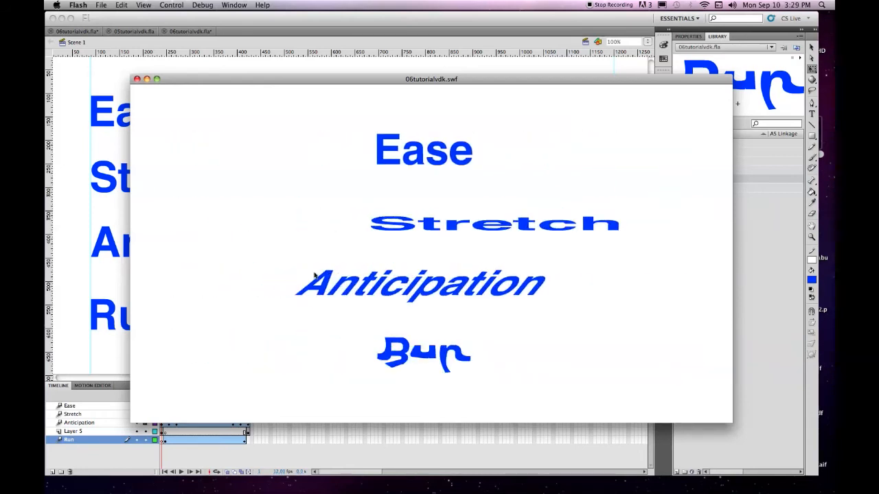
click(137, 79)
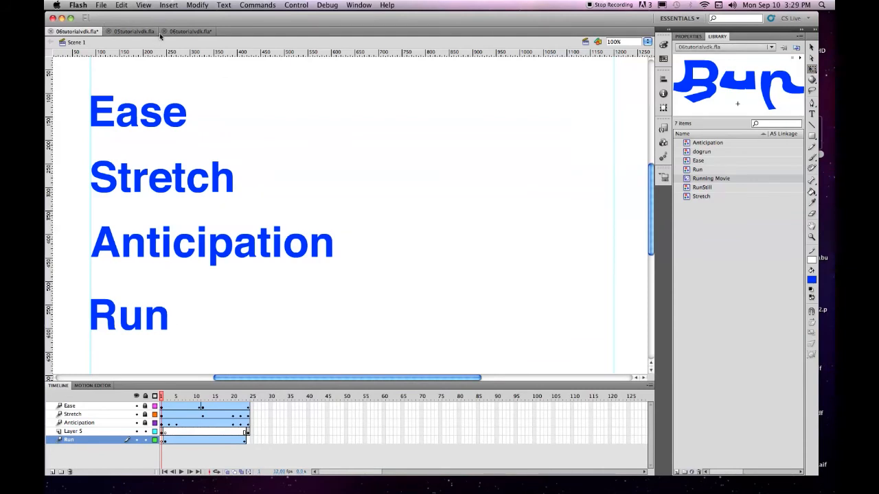
Switch to the working 06tutorialvdk.fla document without Layer 5 and skew Run steeply forward at frame 4 of its tween
click(182, 31)
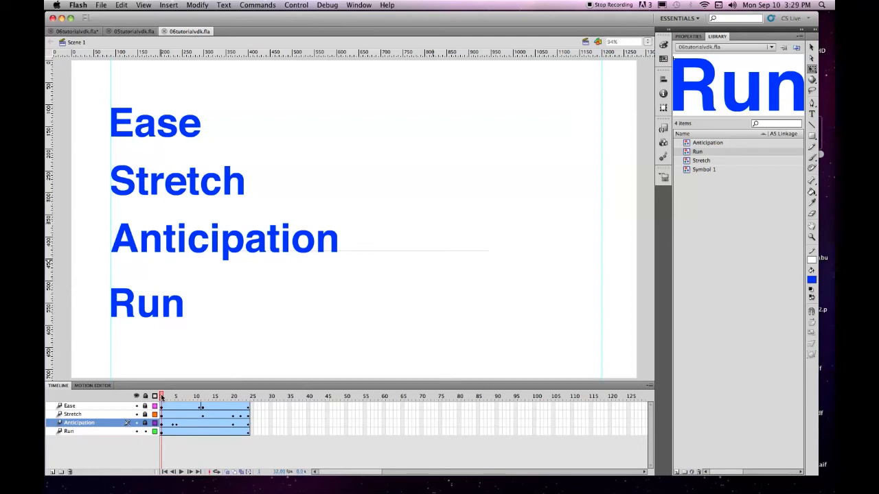
click(162, 432)
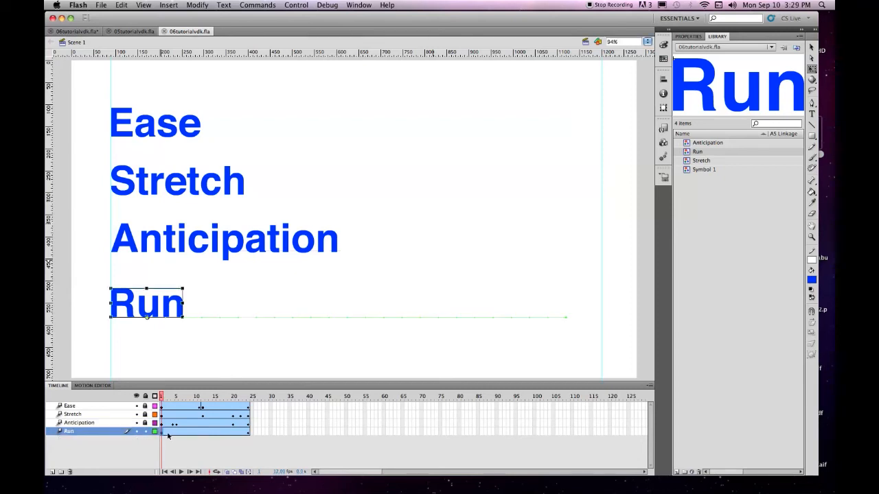
click(174, 433)
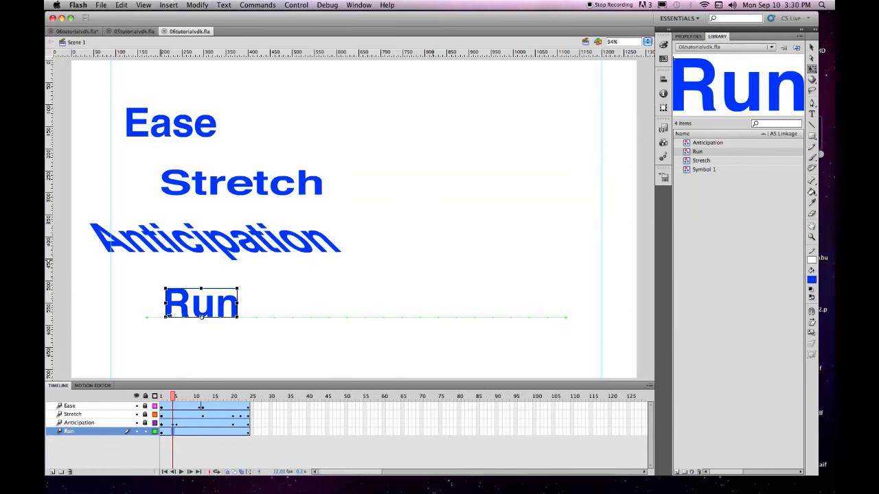
mouse_move(174, 397)
mouse_down()
mouse_move(166, 397)
mouse_move(175, 397)
mouse_up()
drag(201, 288, 259, 288)
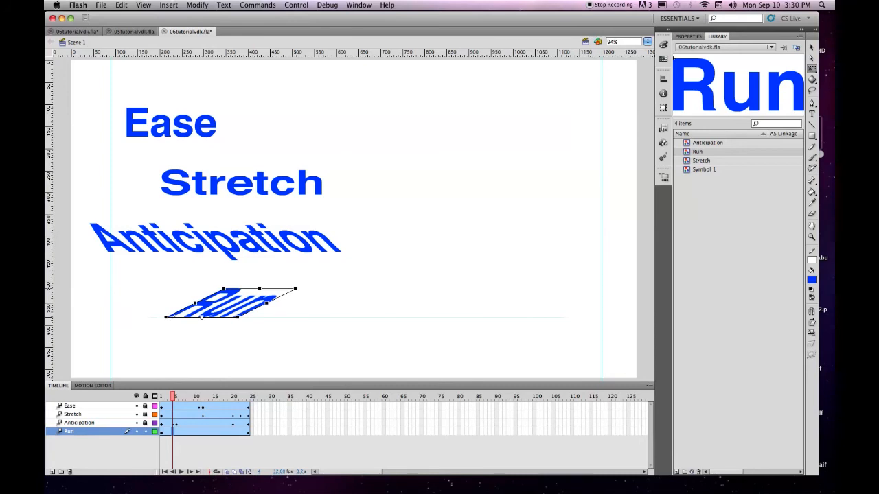
drag(171, 317, 171, 317)
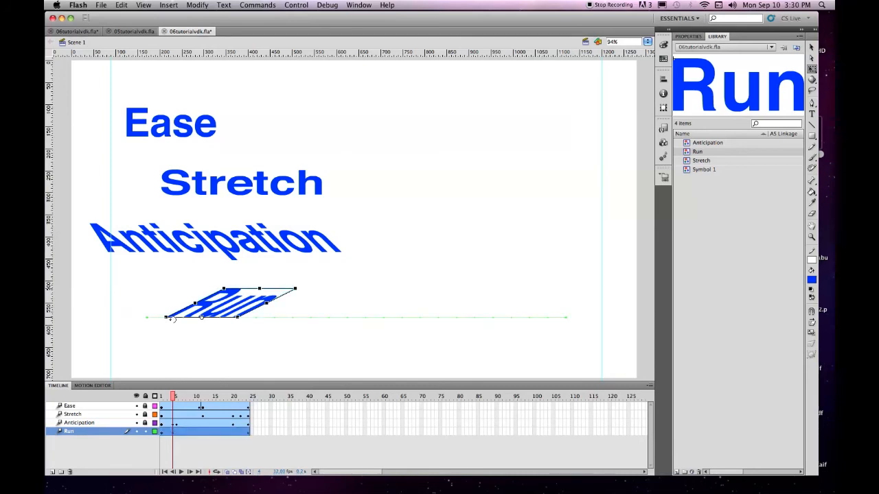
At frame 7 of the Run tween, skew the word backward, then readjust it to a moderate forward slant
click(186, 433)
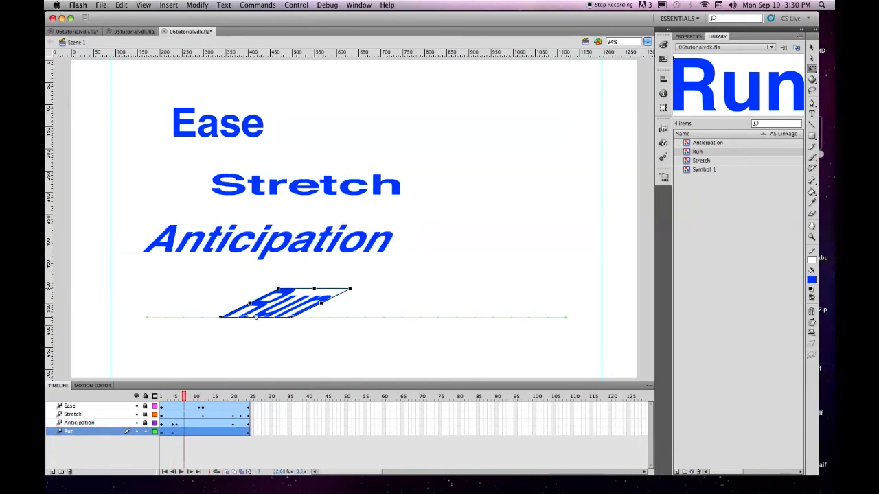
drag(244, 317, 228, 318)
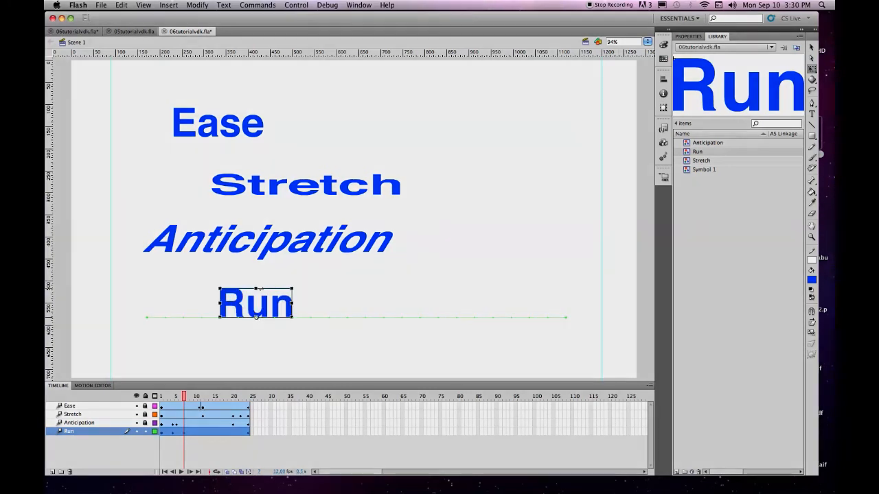
drag(255, 289, 276, 288)
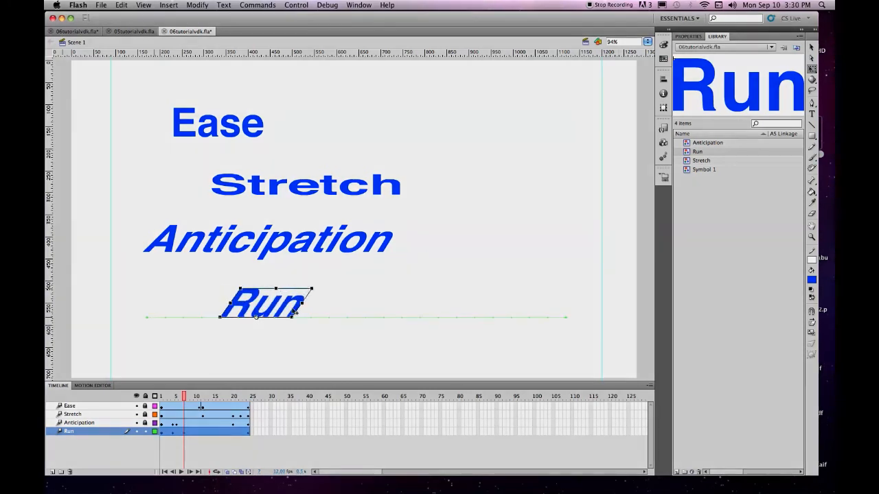
Go to frame 11 on the Run layer
click(199, 432)
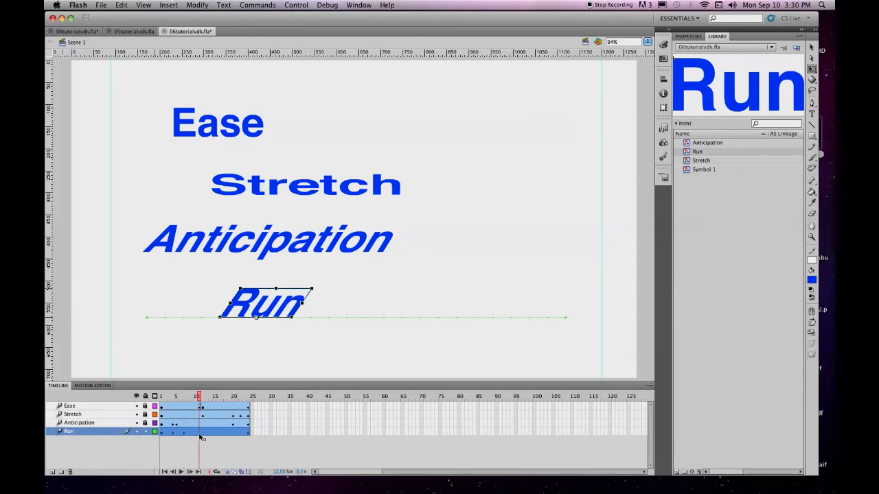